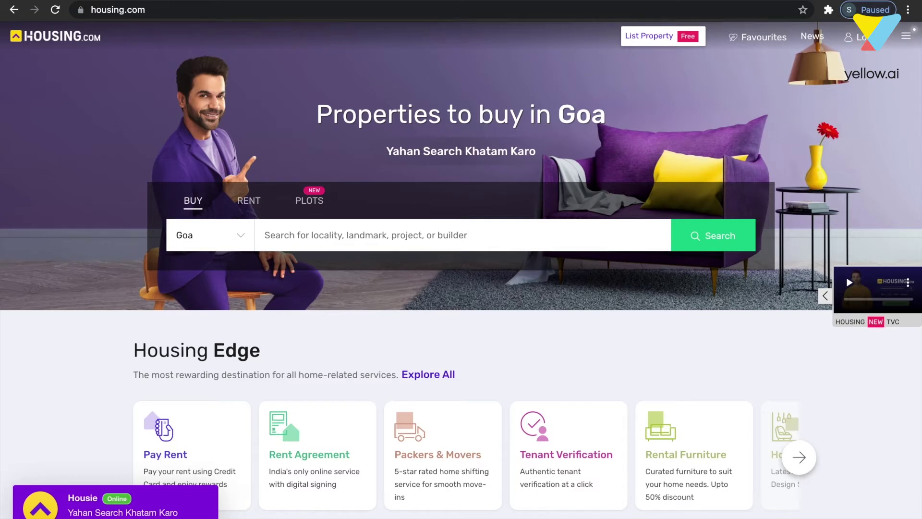
# Look through the Housing.com home page, from the property search down to the featured projects and top localities.
pyautogui.scroll(-1, 461, 269)
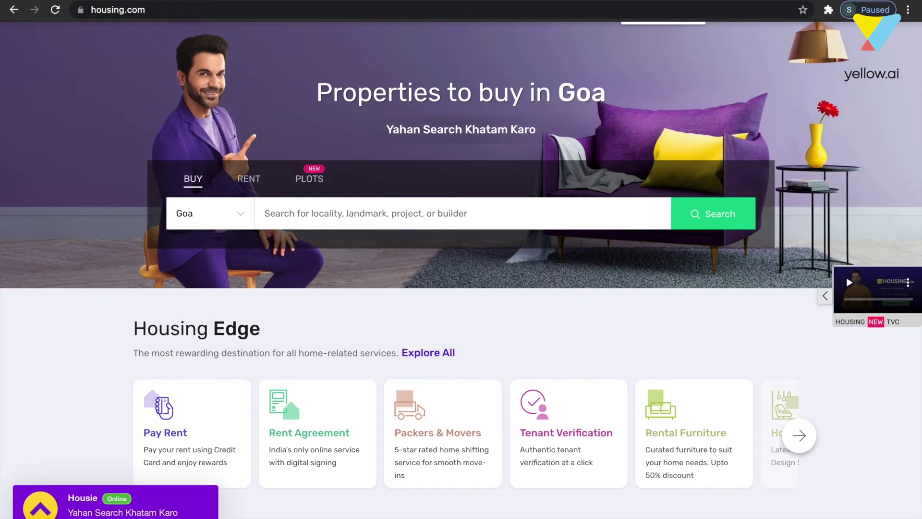
pyautogui.scroll(-2, 461, 269)
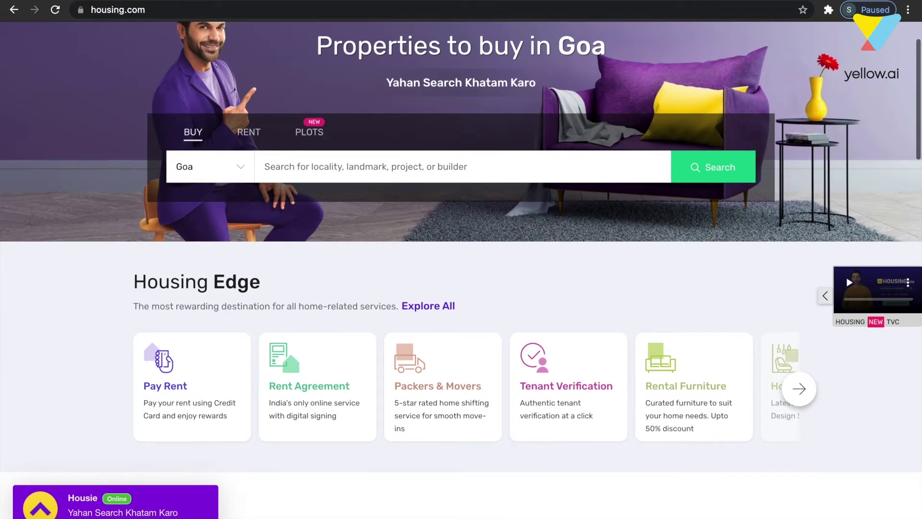
pyautogui.scroll(1, 462, 269)
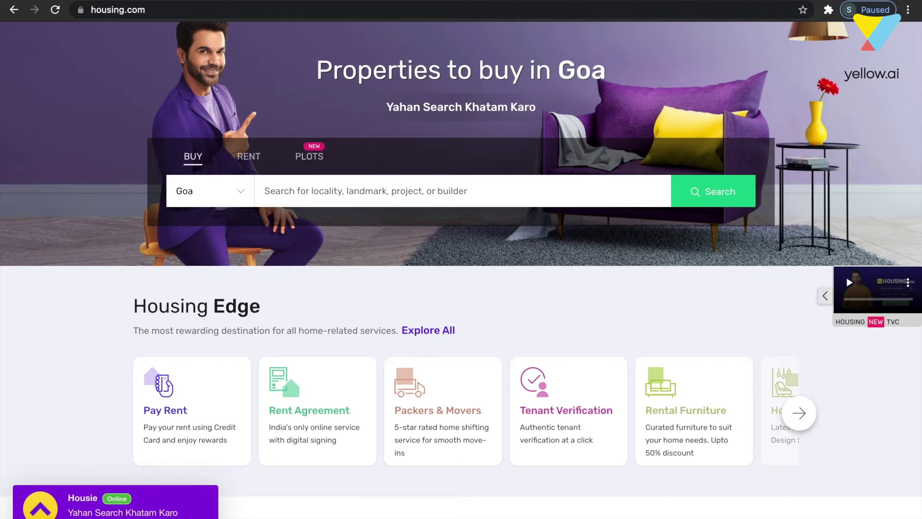
pyautogui.scroll(1, 461, 269)
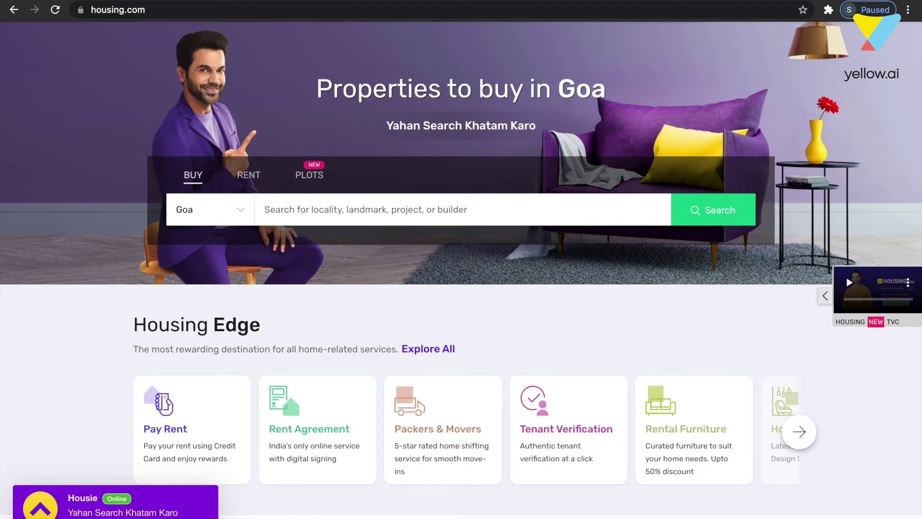
pyautogui.scroll(-1, 461, 269)
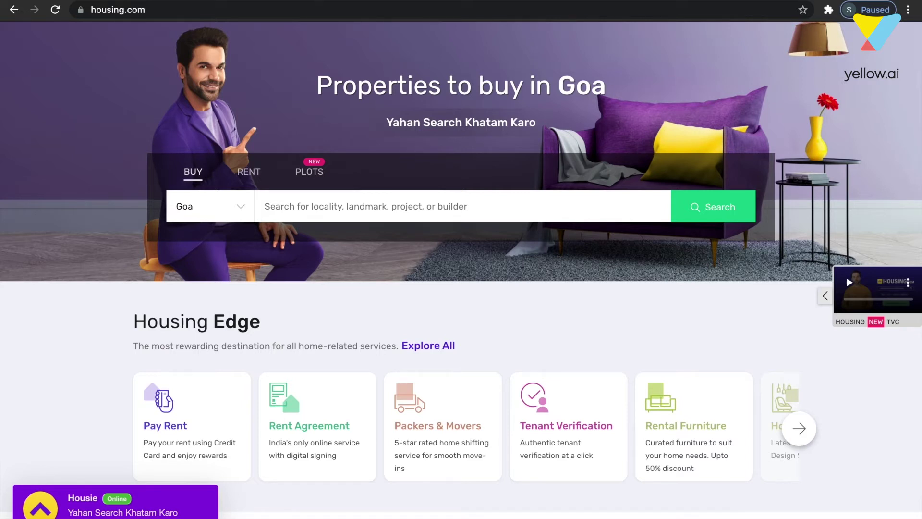
pyautogui.scroll(-1, 461, 269)
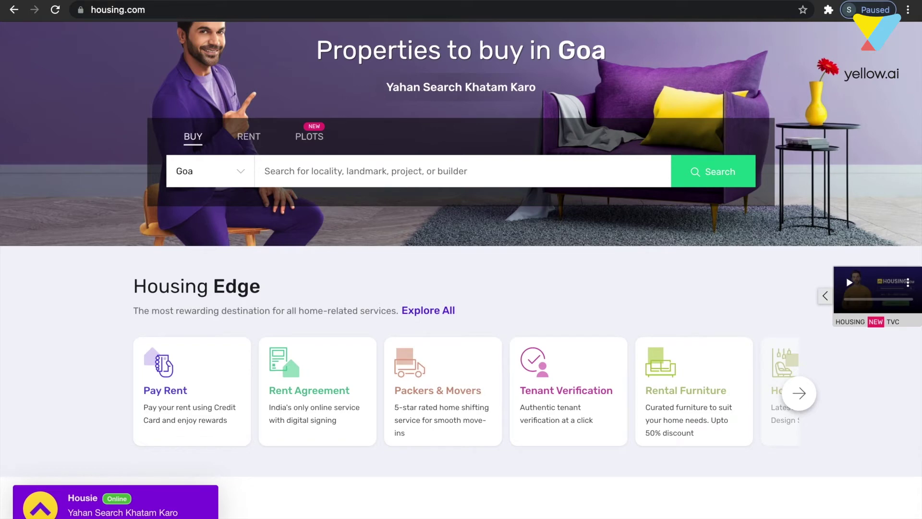
pyautogui.scroll(-10, 461, 269)
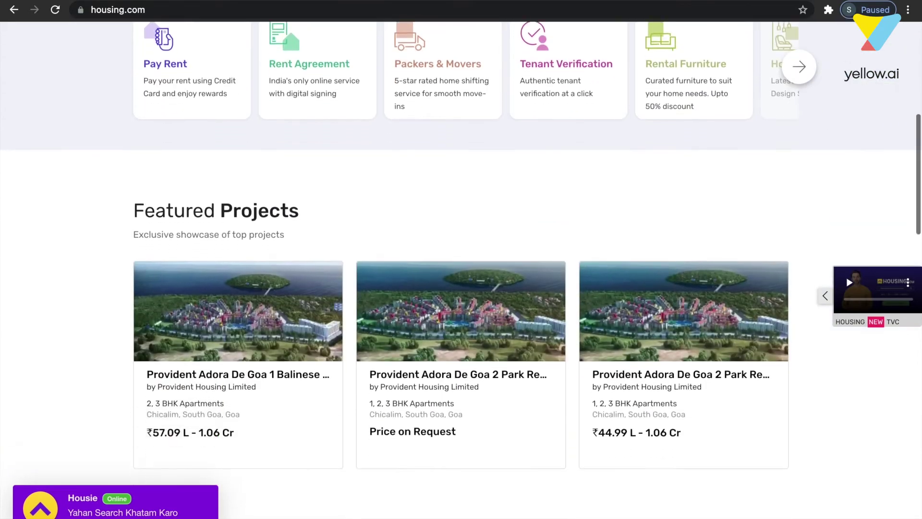
pyautogui.scroll(-9, 461, 269)
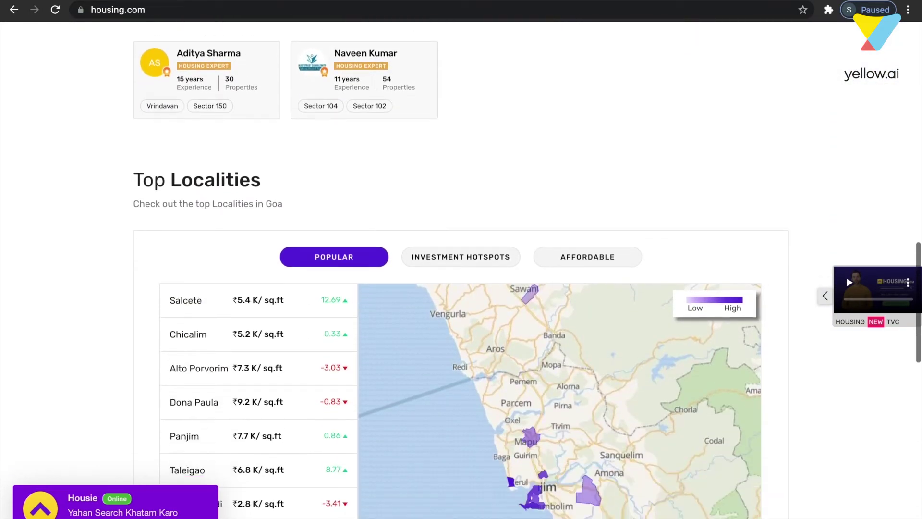
pyautogui.scroll(-8, 461, 269)
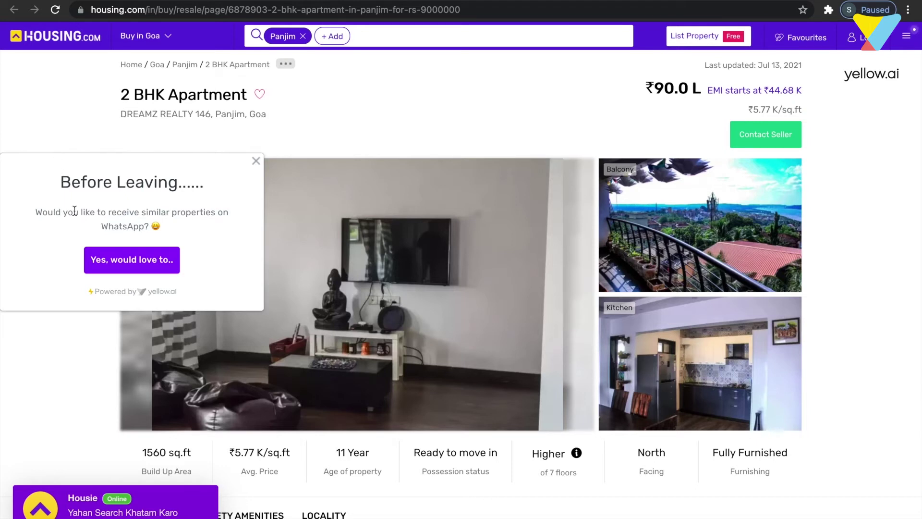
# Accept the pop-up offer on the 2 BHK Apartment page to receive similar properties on WhatsApp.
pyautogui.click(113, 264)
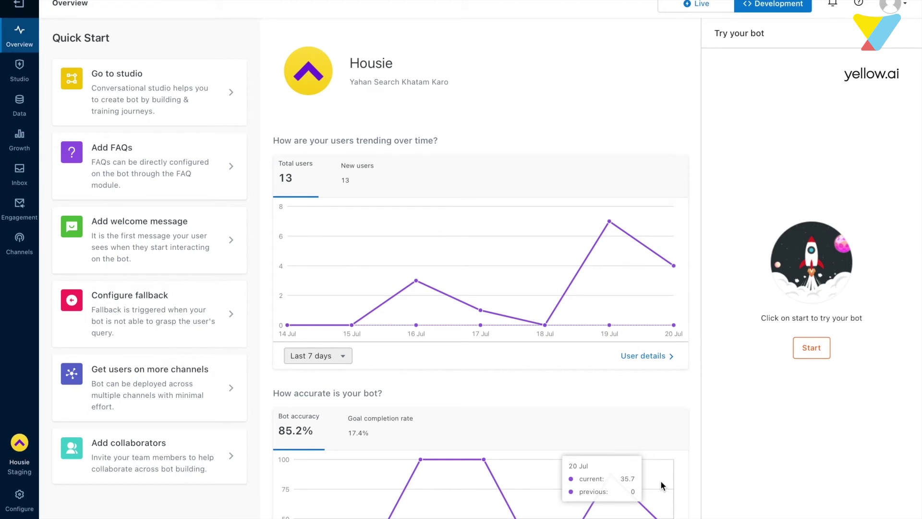
# Switch to the yellow.ai platform and open the inbound Exit_Intent campaign for editing, proceeding with the Slide in widget to its design settings.
pyautogui.click(11, 216)
pyautogui.click(134, 91)
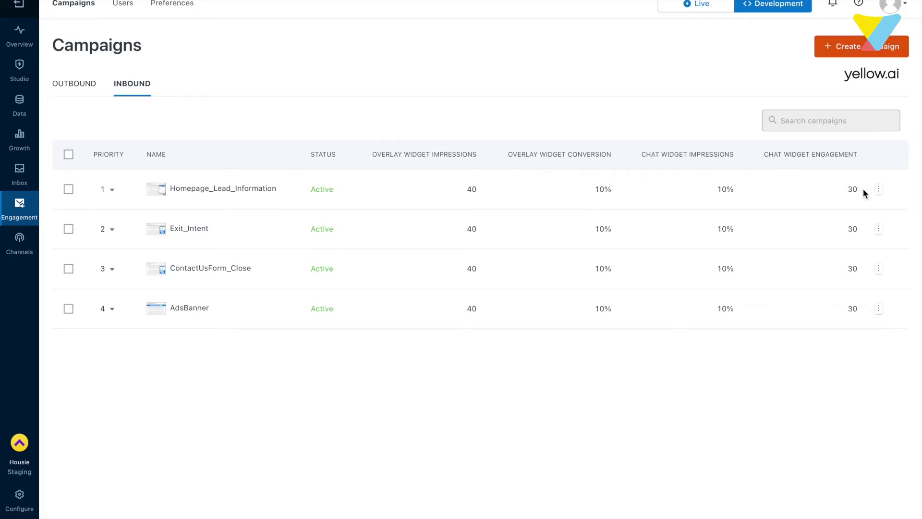
pyautogui.click(879, 228)
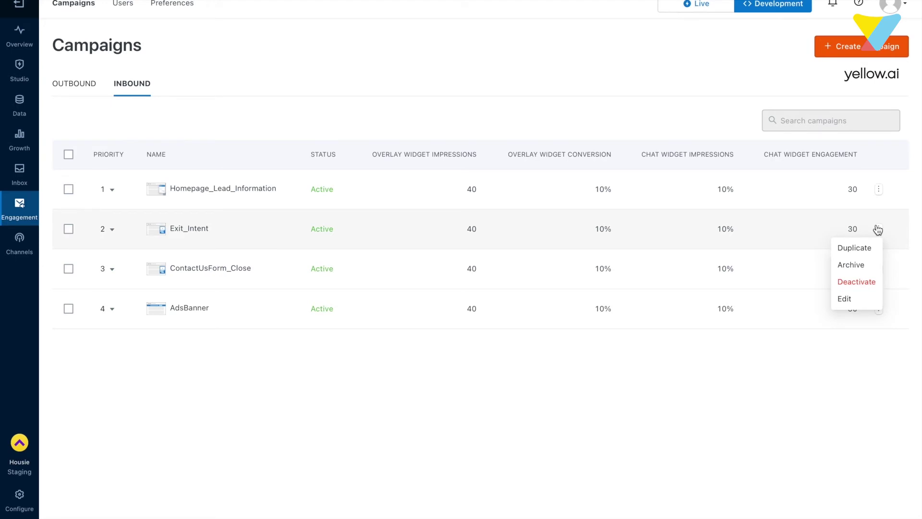
pyautogui.click(849, 300)
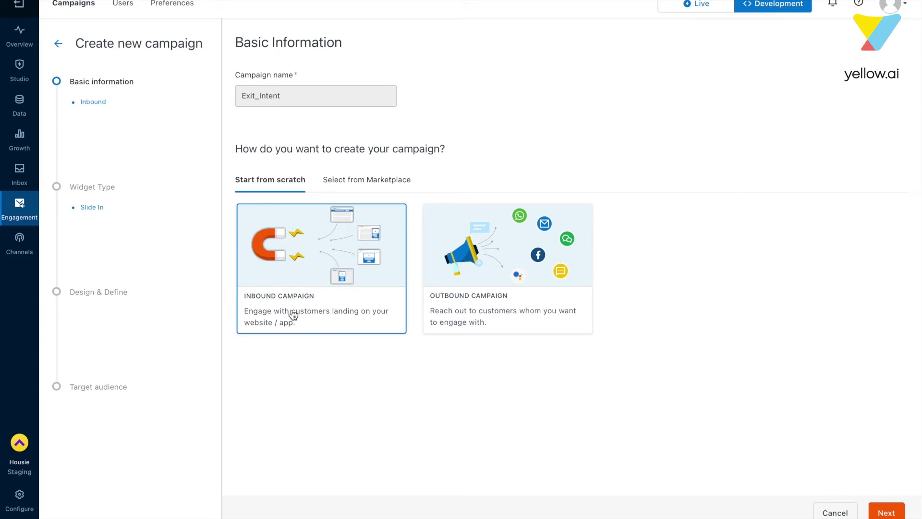
pyautogui.click(887, 511)
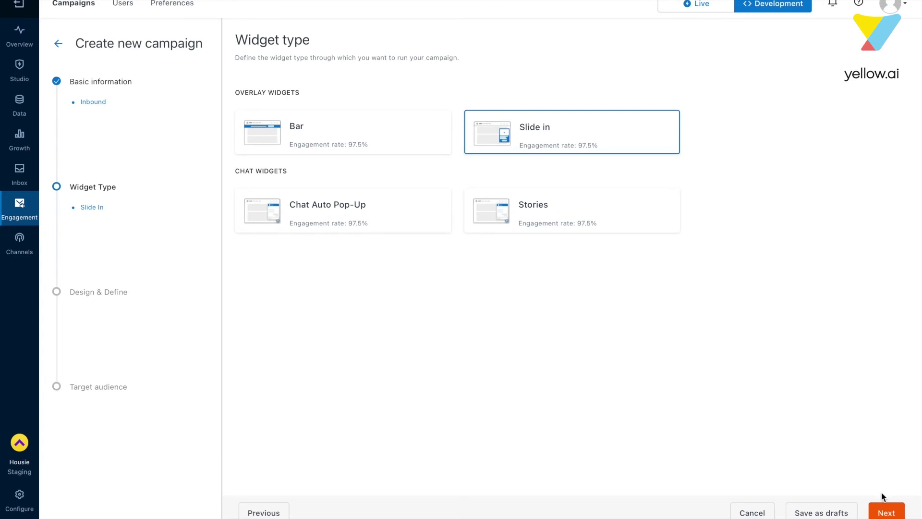
pyautogui.click(888, 512)
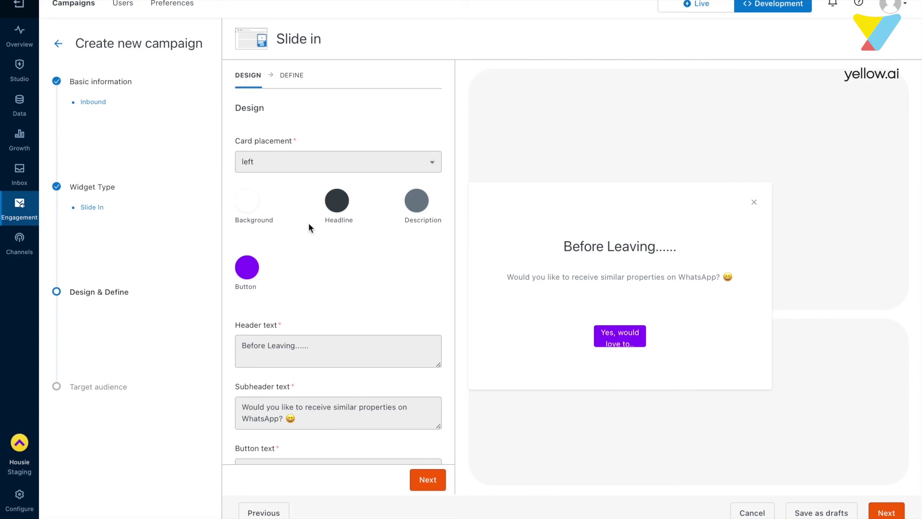
# Try the card placement as Right in the slide-in design and set it back to left.
pyautogui.click(340, 173)
pyautogui.click(319, 189)
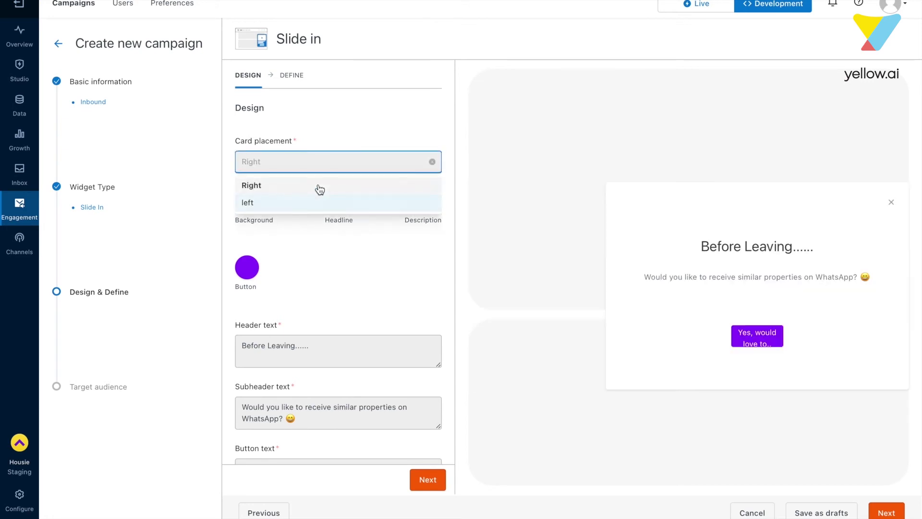
pyautogui.click(322, 172)
pyautogui.click(317, 206)
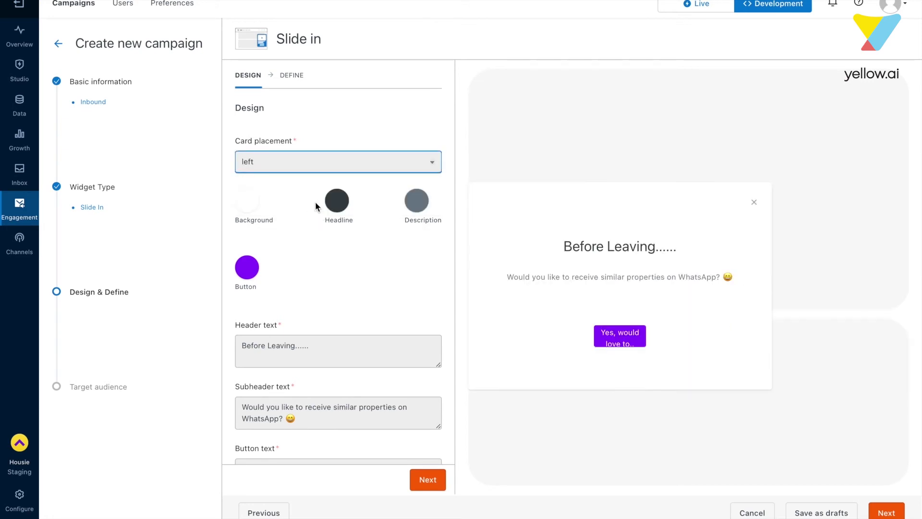
# Review the slide-in's header, subheader and button texts, and continue to the trigger definition.
pyautogui.scroll(-1, 364, 243)
pyautogui.click(316, 323)
pyautogui.click(309, 383)
pyautogui.click(304, 437)
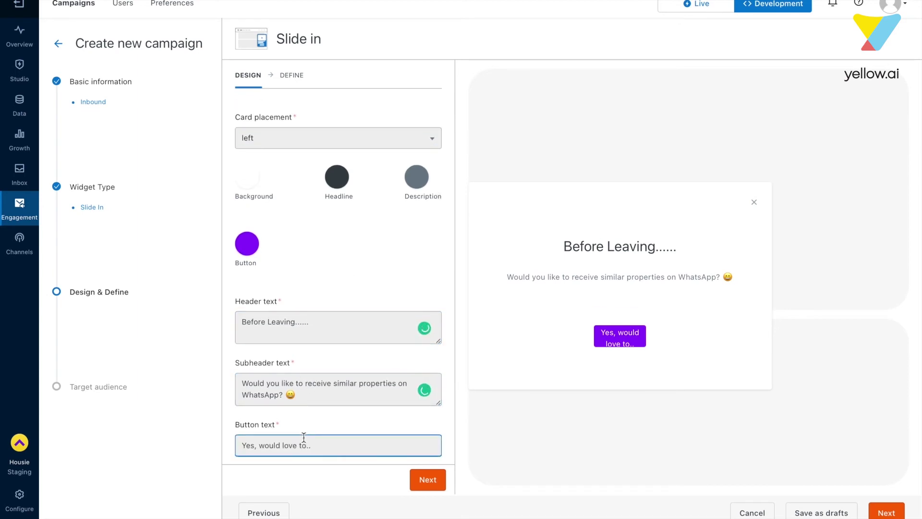
pyautogui.click(421, 481)
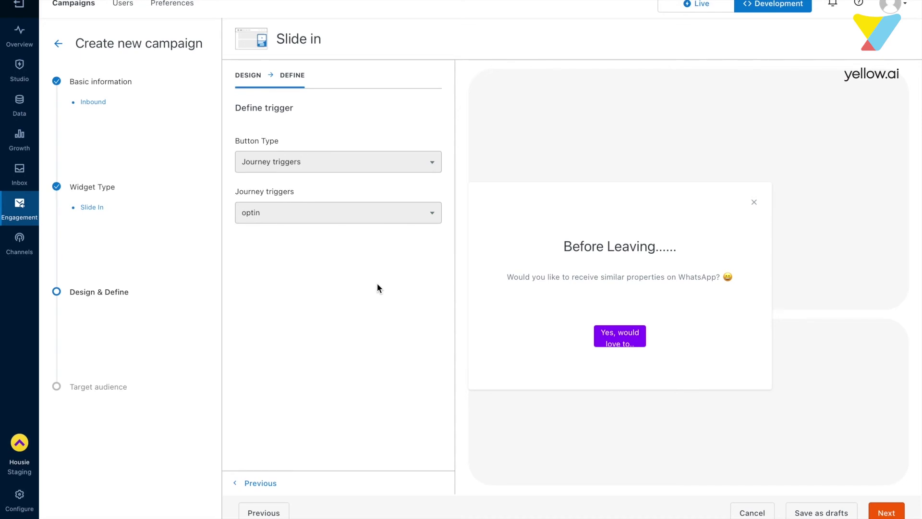
# Check the button type and journey trigger options, keeping the optin journey, and continue to the target audience.
pyautogui.click(330, 168)
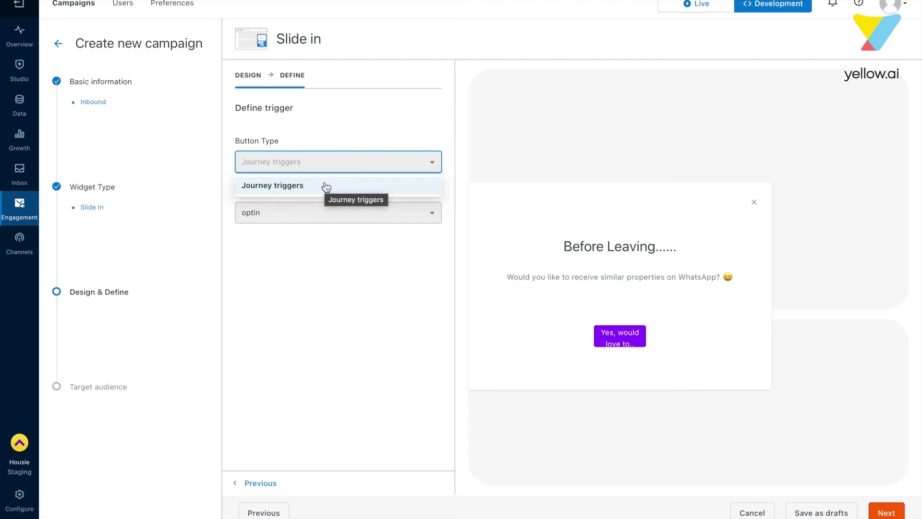
pyautogui.click(315, 253)
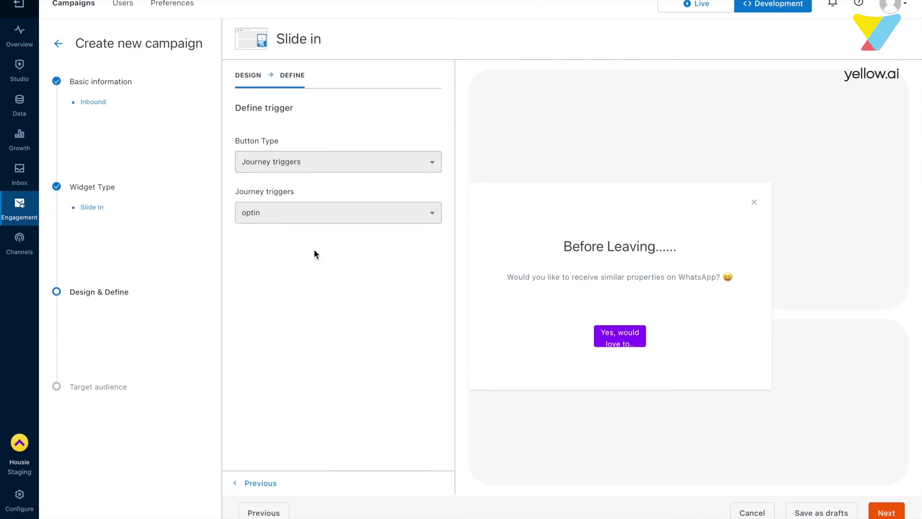
pyautogui.click(302, 216)
pyautogui.click(301, 170)
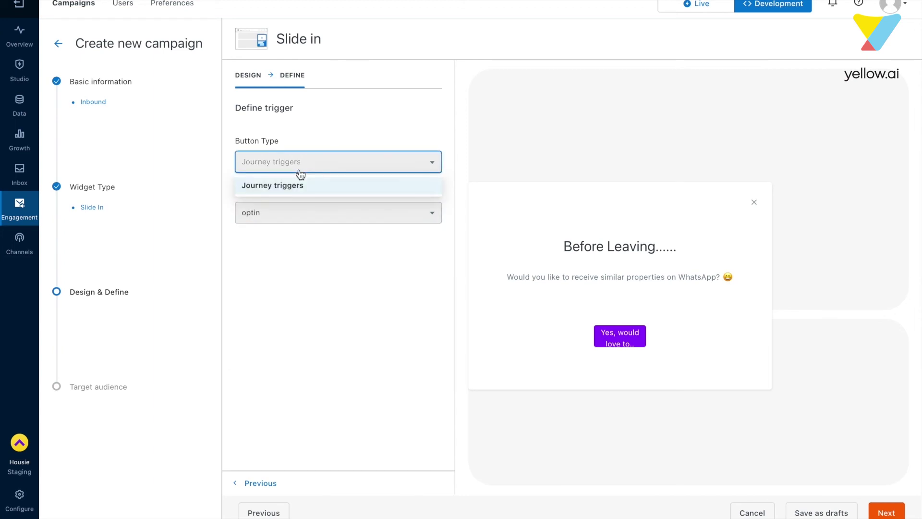
pyautogui.click(294, 219)
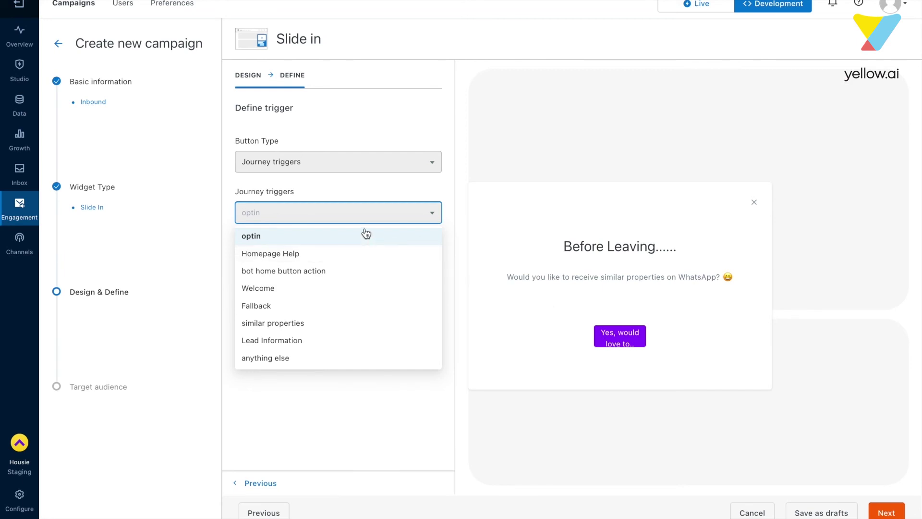
pyautogui.click(384, 404)
pyautogui.click(884, 511)
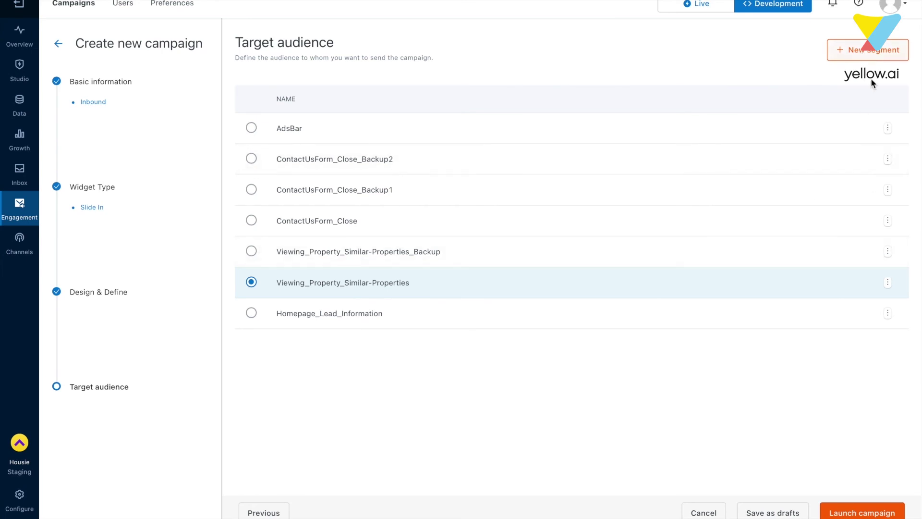
# Open a duplicate of the Viewing_Property_Similar-Properties segment for editing and add a second condition set.
pyautogui.click(889, 283)
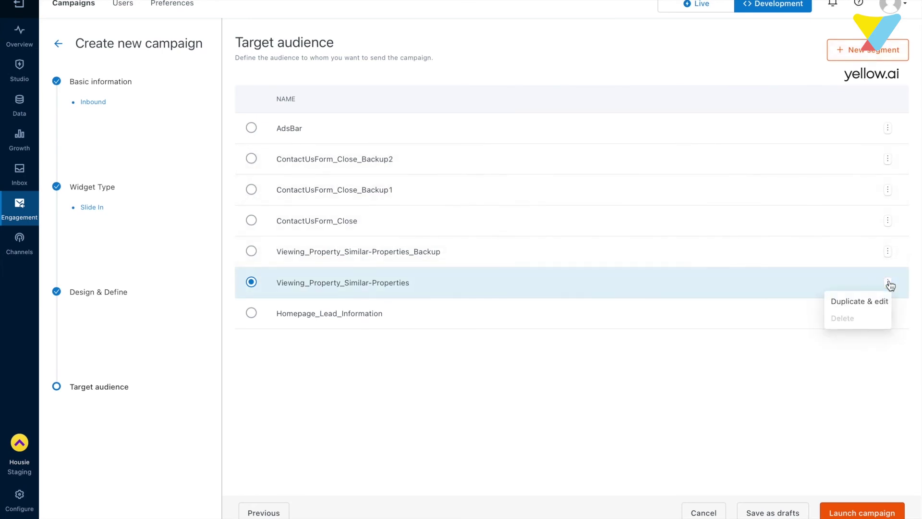
pyautogui.click(873, 304)
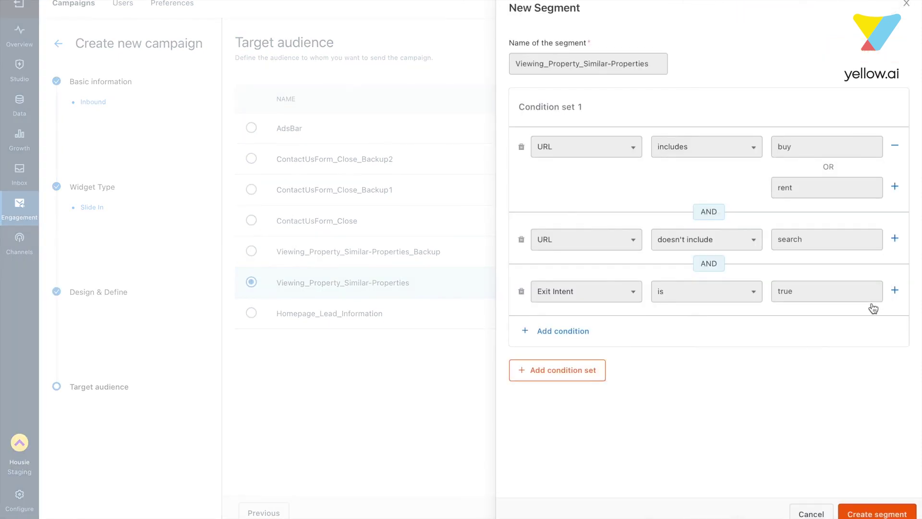
pyautogui.click(592, 54)
pyautogui.click(561, 320)
pyautogui.click(556, 361)
pyautogui.scroll(-1, 556, 368)
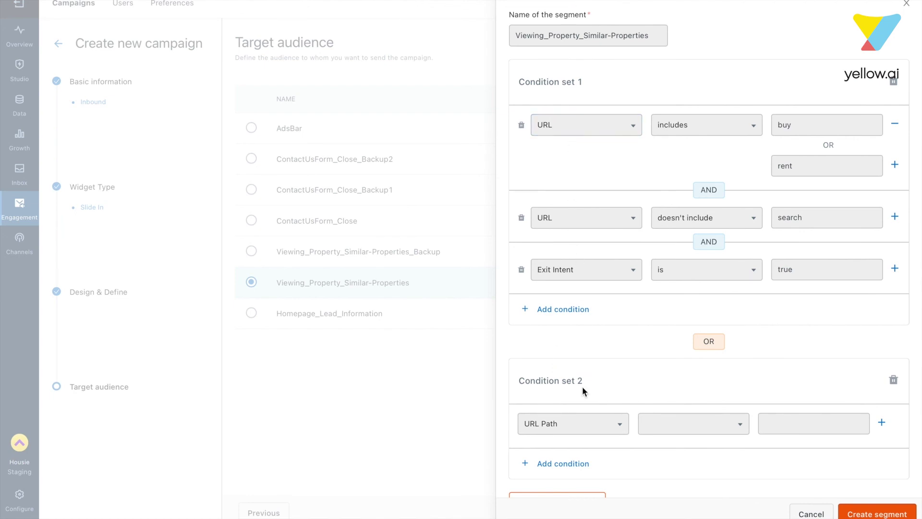
pyautogui.scroll(-1, 582, 388)
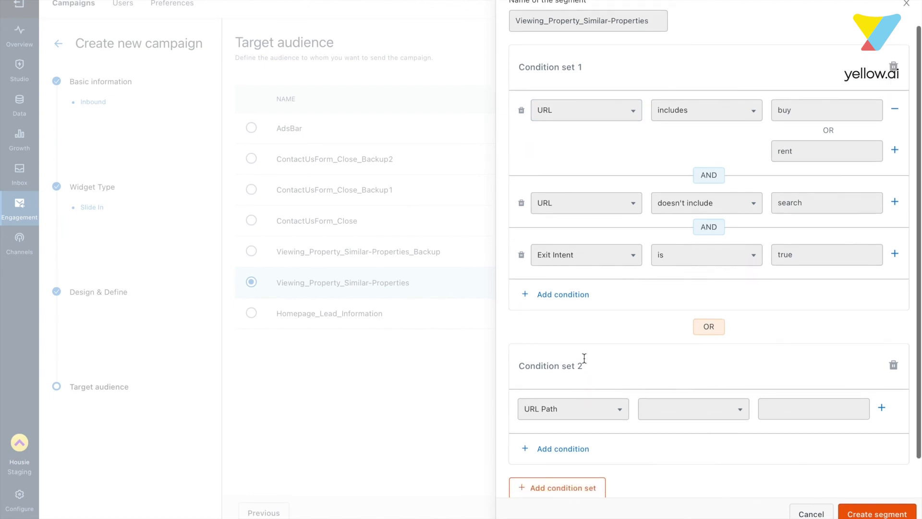
# Examine the attributes available for the first URL condition in condition set 1.
pyautogui.click(625, 120)
pyautogui.scroll(-3, 606, 185)
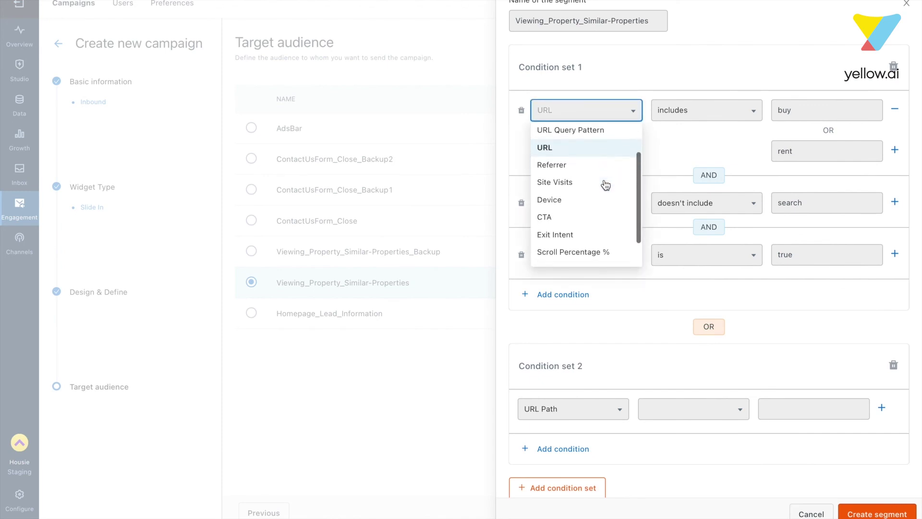
pyautogui.scroll(3, 606, 185)
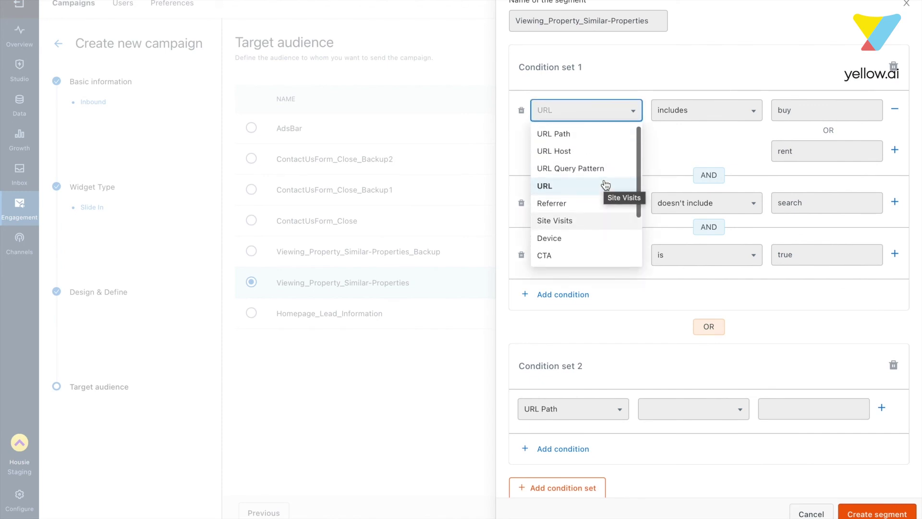
pyautogui.scroll(-3, 606, 185)
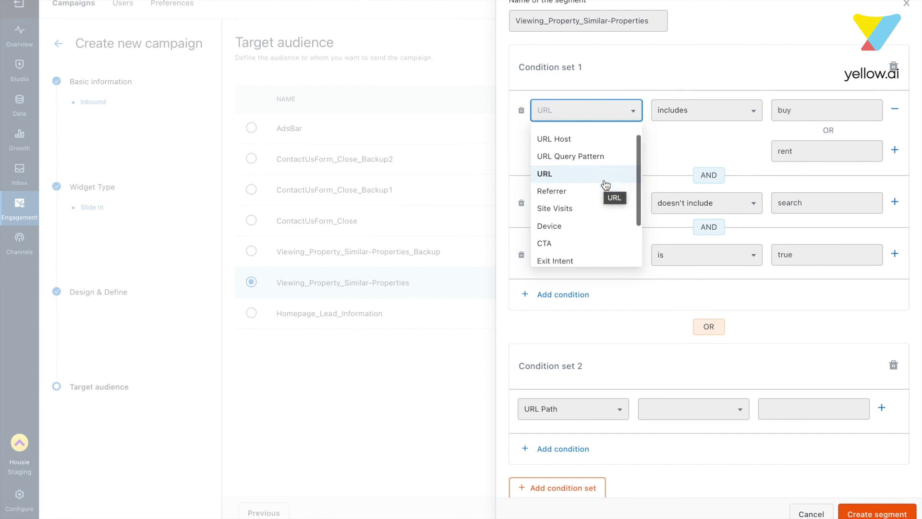
pyautogui.scroll(3, 606, 185)
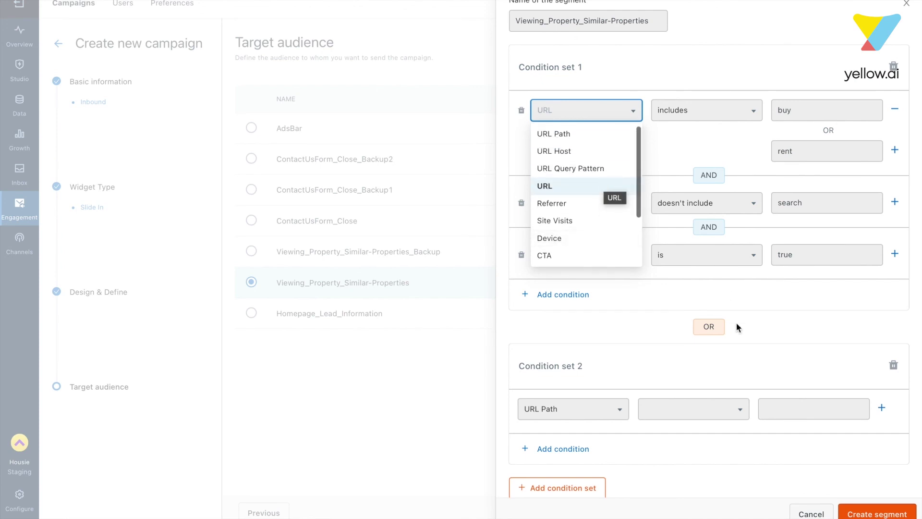
pyautogui.click(758, 337)
# Delete condition set 2 and discard the duplicated segment.
pyautogui.click(893, 365)
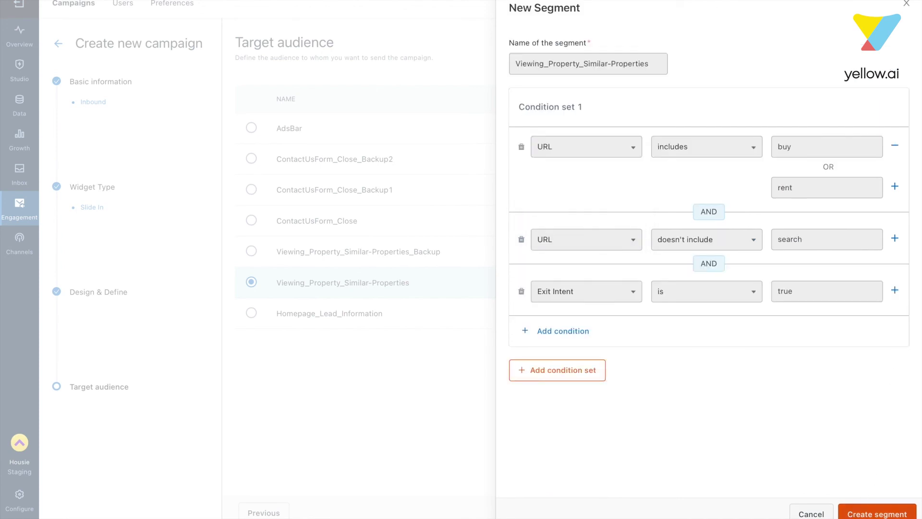
pyautogui.click(811, 513)
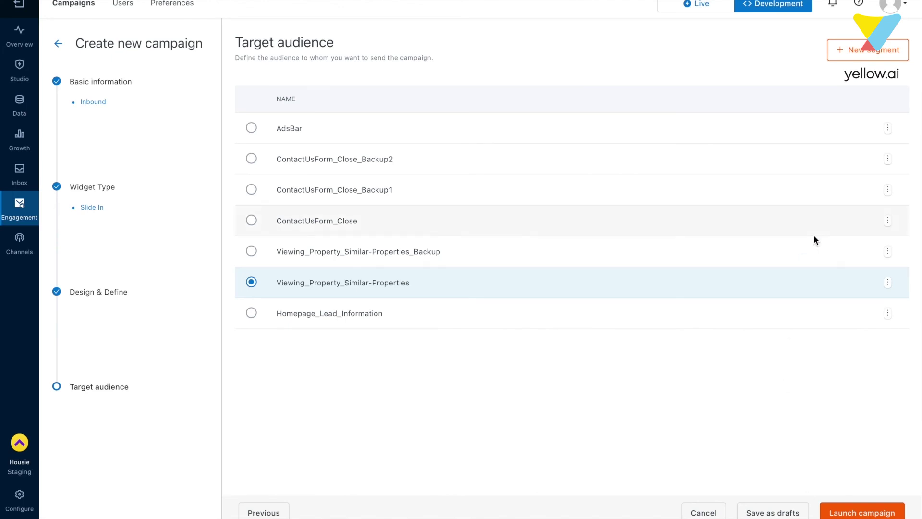
# Launch the Exit_Intent campaign with the Viewing_Property_Similar-Properties segment as its target audience.
pyautogui.click(866, 513)
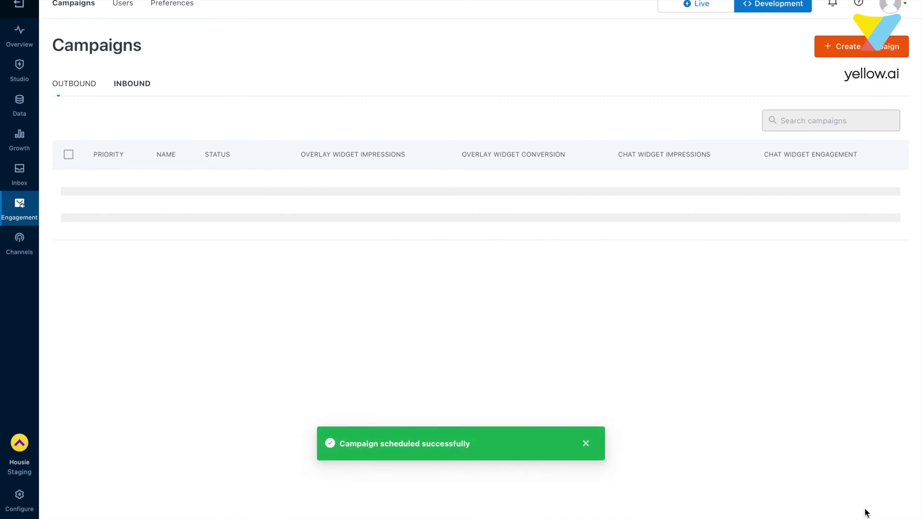